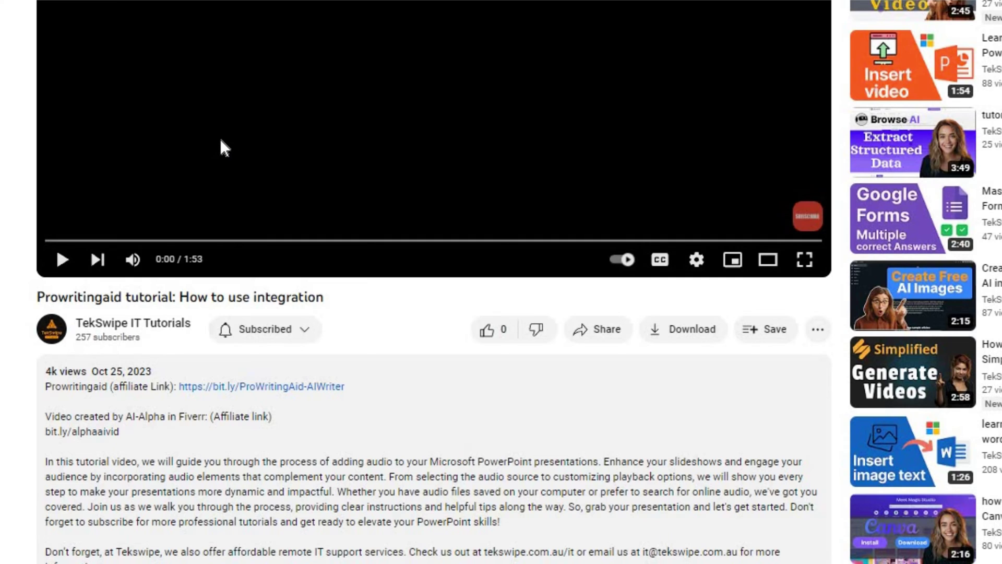
pyautogui.scroll(-1, 174, 380)
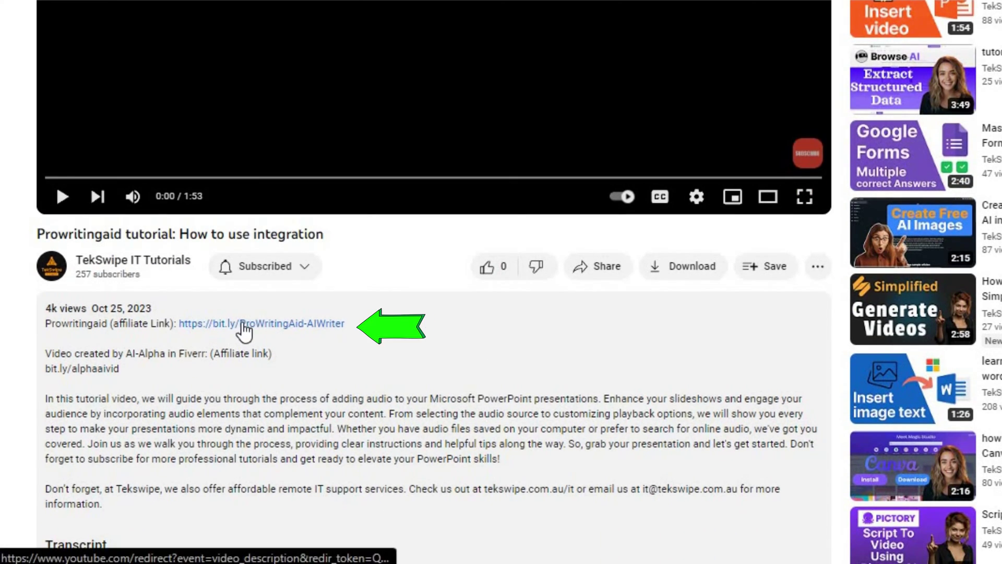
# Step: Open ProWritingAid from the affiliate link, log in, and bring up the editor's main menu
pyautogui.click(242, 327)
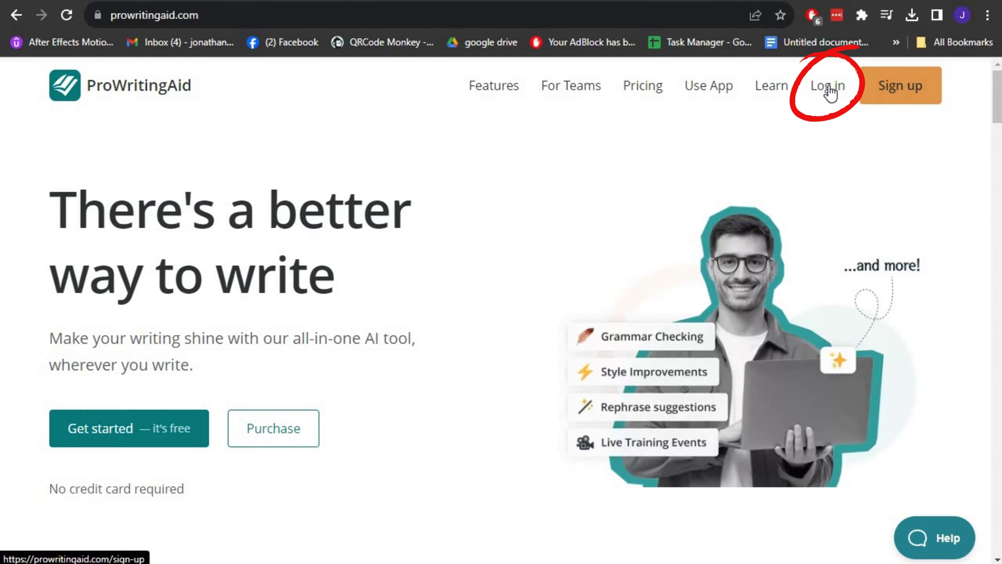
pyautogui.click(901, 89)
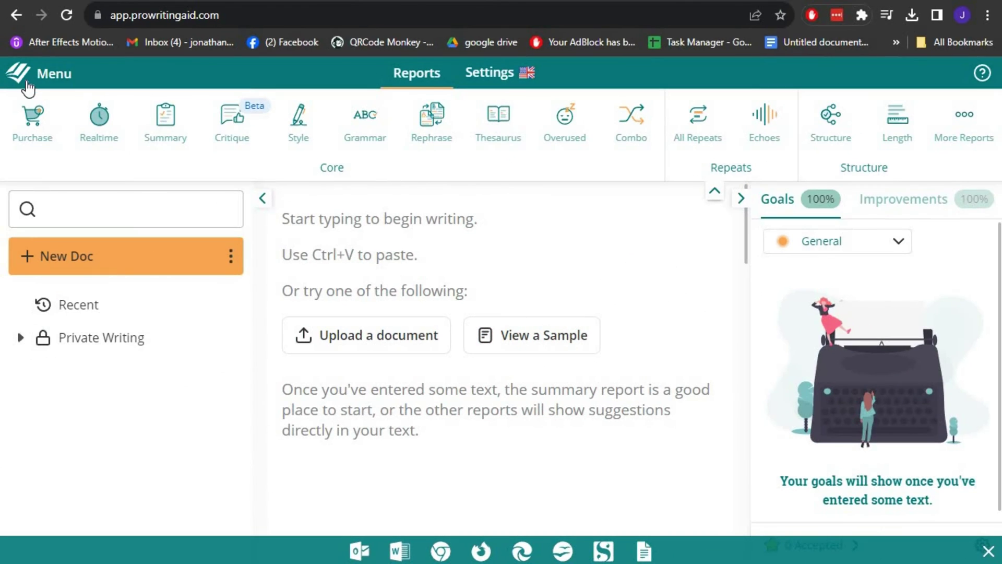
pyautogui.click(47, 73)
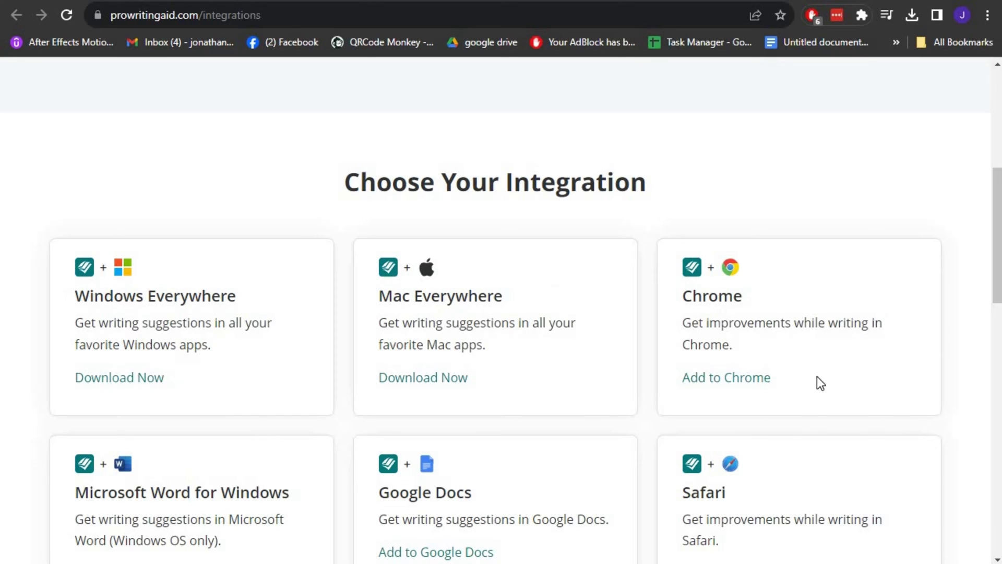
pyautogui.scroll(-1, 510, 423)
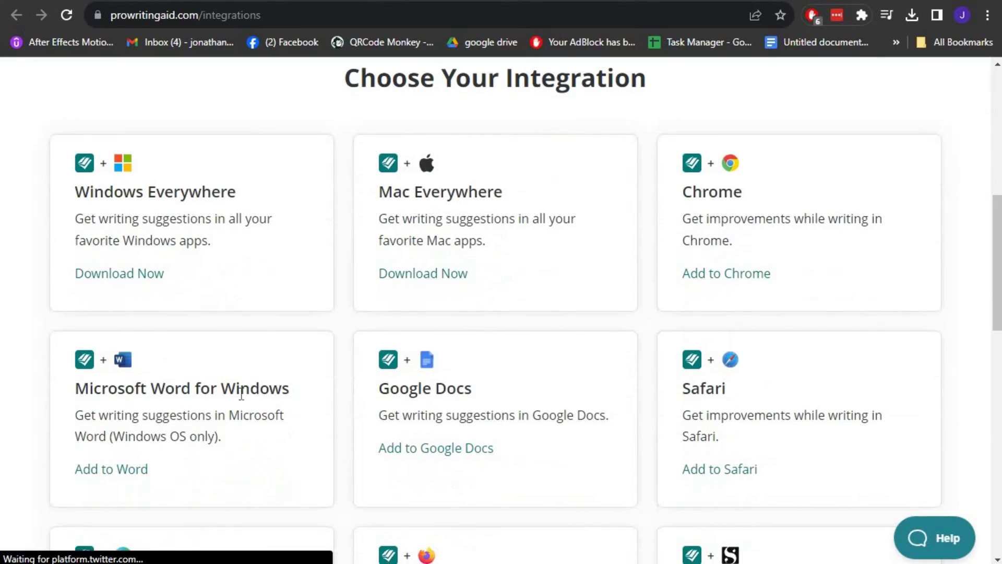
# Step: Choose Add to Word under the Microsoft Word for Windows integration
pyautogui.click(121, 472)
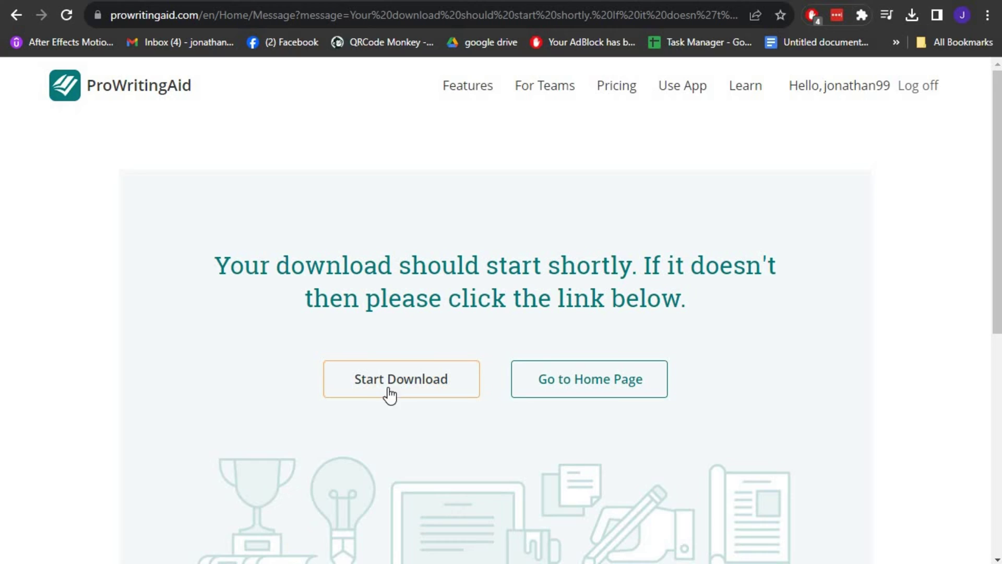
# Step: Download ProWritingAidSetup.exe and run the Word add-in installer
pyautogui.click(413, 399)
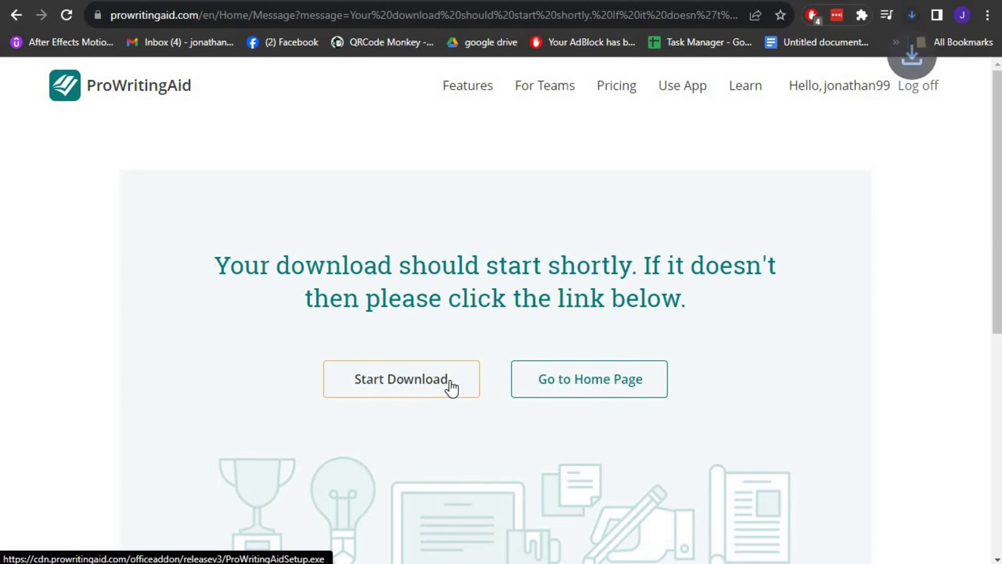
pyautogui.click(804, 85)
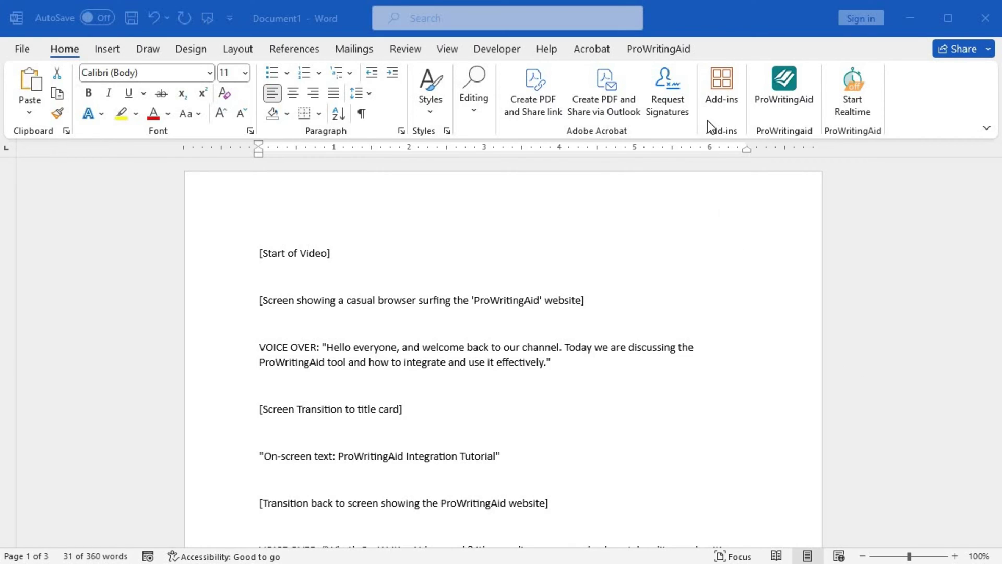
# Step: Launch the ProWritingAid panel from Word's Add-ins list to see Goals scores like Grammar/Spelling 65%
pyautogui.click(728, 91)
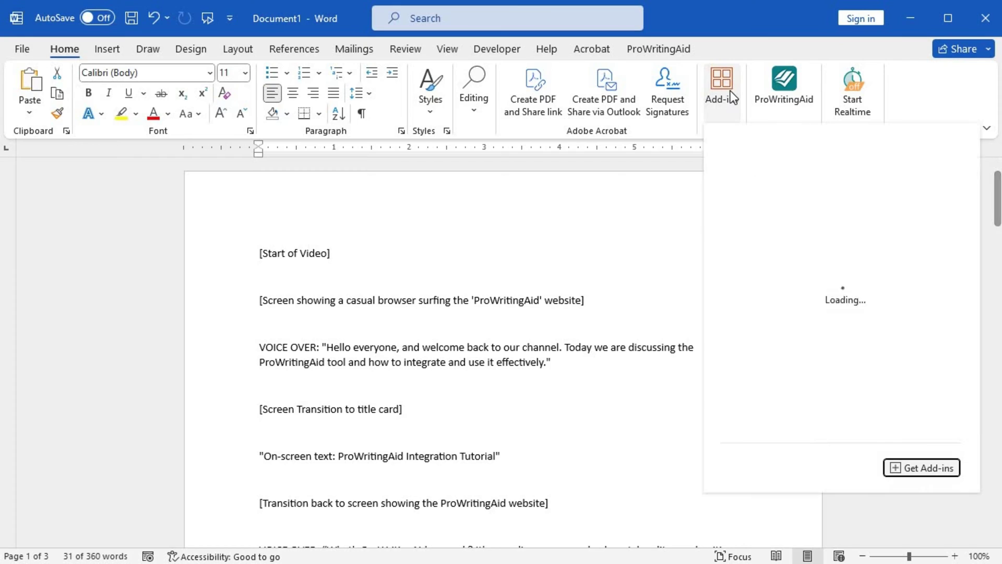
pyautogui.click(767, 210)
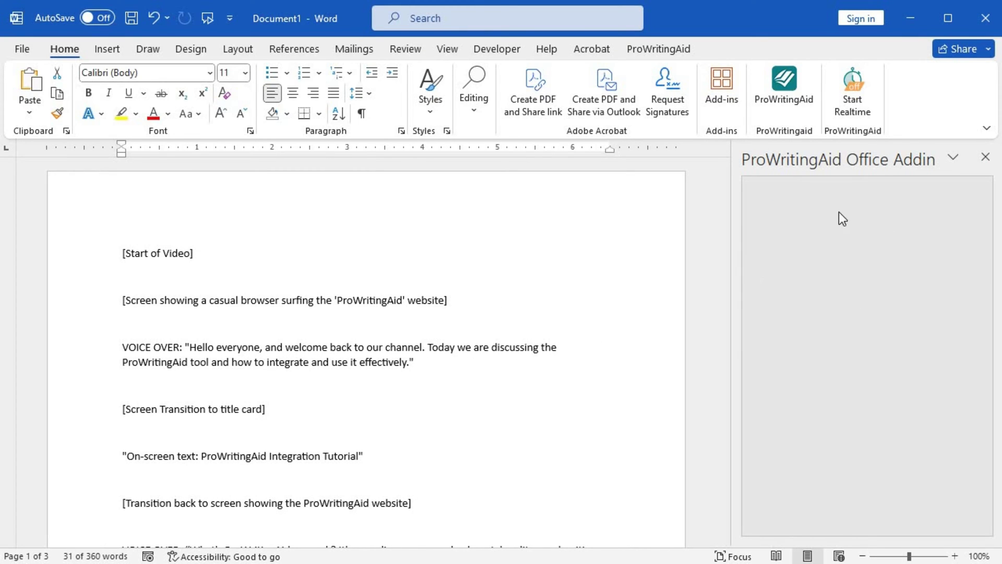
pyautogui.scroll(1, 862, 376)
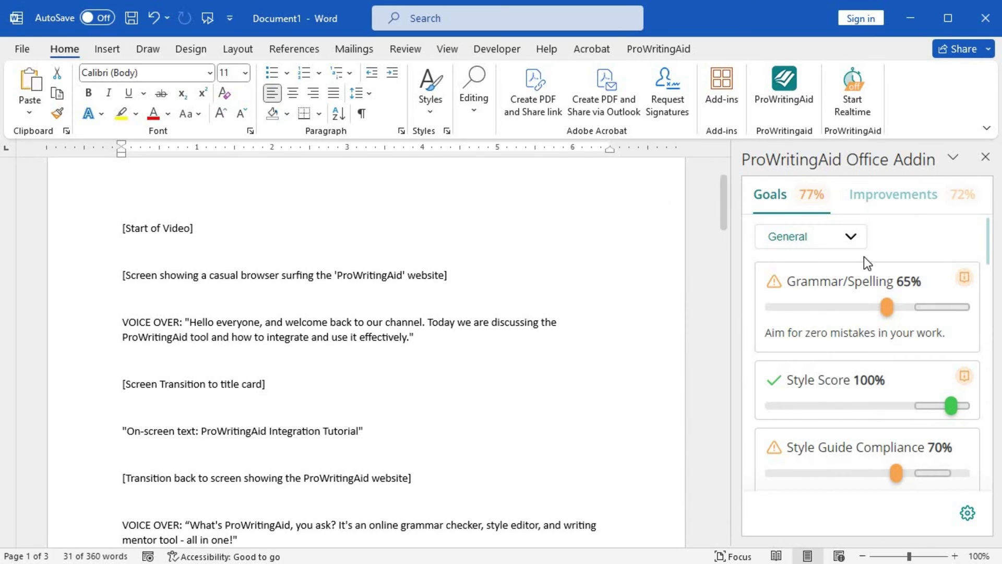
pyautogui.scroll(-1, 870, 357)
pyautogui.scroll(-1, 869, 360)
pyautogui.scroll(-2, 867, 365)
pyautogui.scroll(-1, 867, 366)
pyautogui.scroll(-1, 867, 382)
pyautogui.scroll(-2, 861, 368)
pyautogui.scroll(-2, 864, 396)
pyautogui.scroll(-2, 864, 432)
pyautogui.scroll(-2, 865, 431)
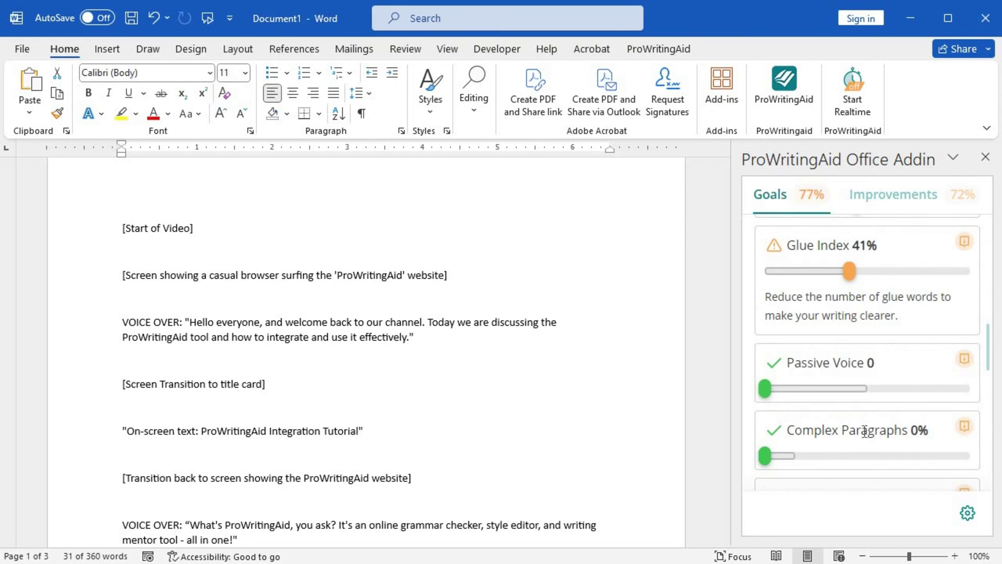
pyautogui.scroll(-1, 633, 262)
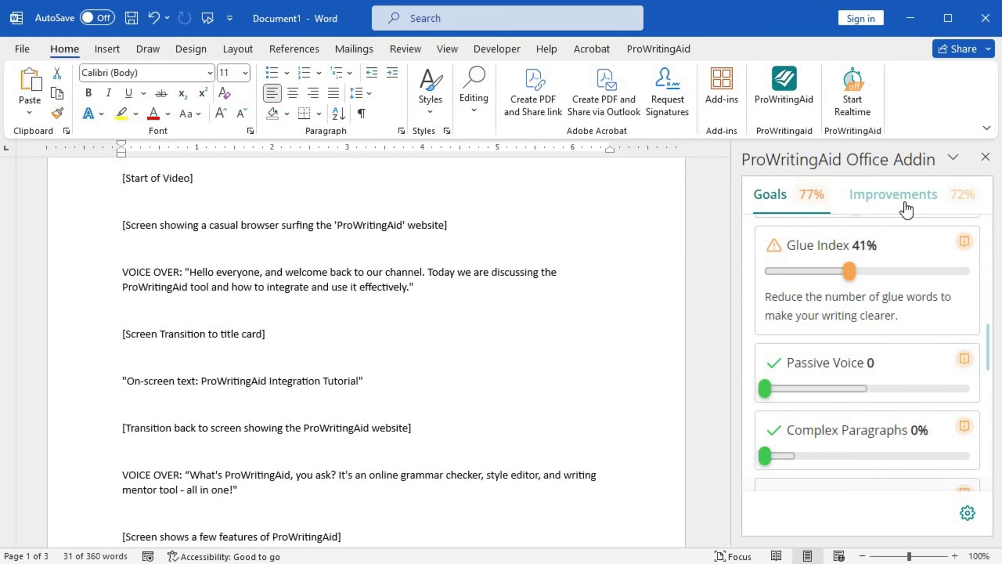
# Step: Apply the Improvements suggestion deleting "feel free to" from the closing line, raising the score to 76%
pyautogui.click(901, 201)
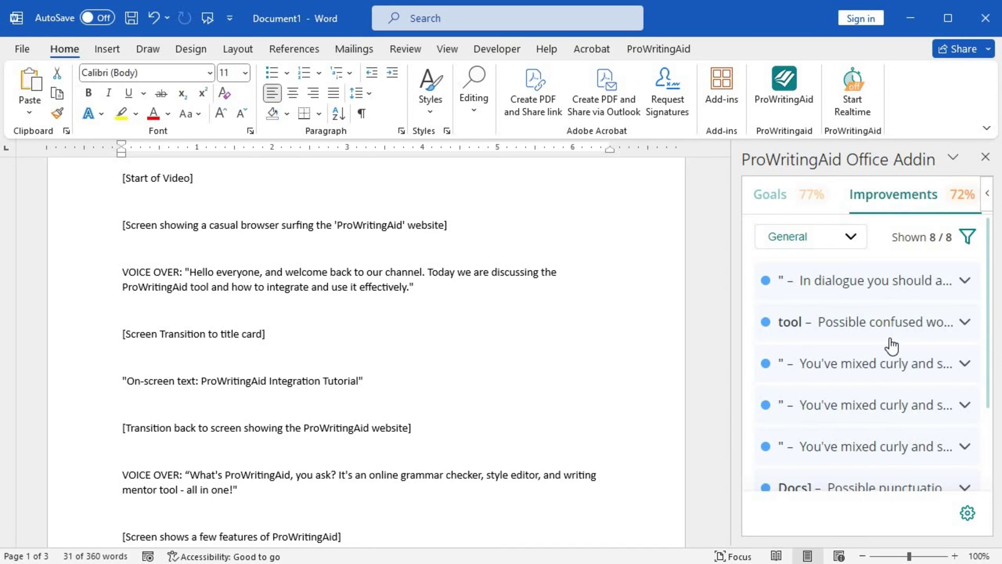
pyautogui.scroll(-1, 889, 356)
pyautogui.scroll(-1, 879, 429)
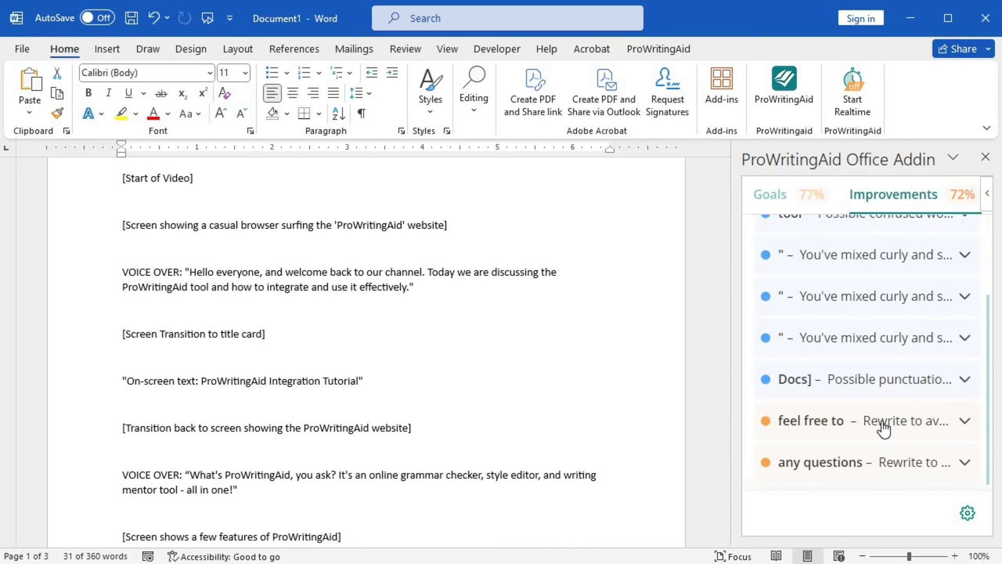
pyautogui.click(952, 419)
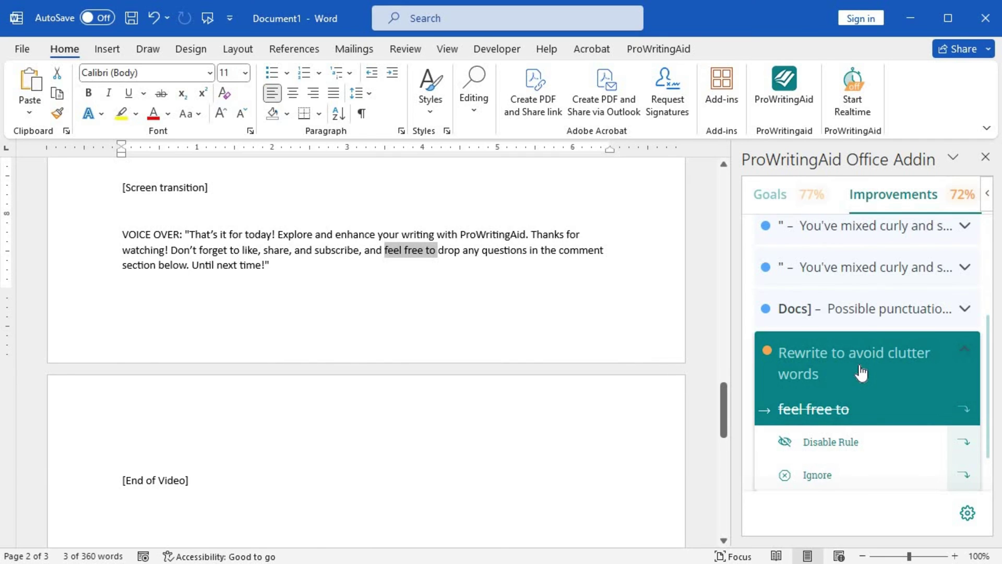
pyautogui.click(860, 373)
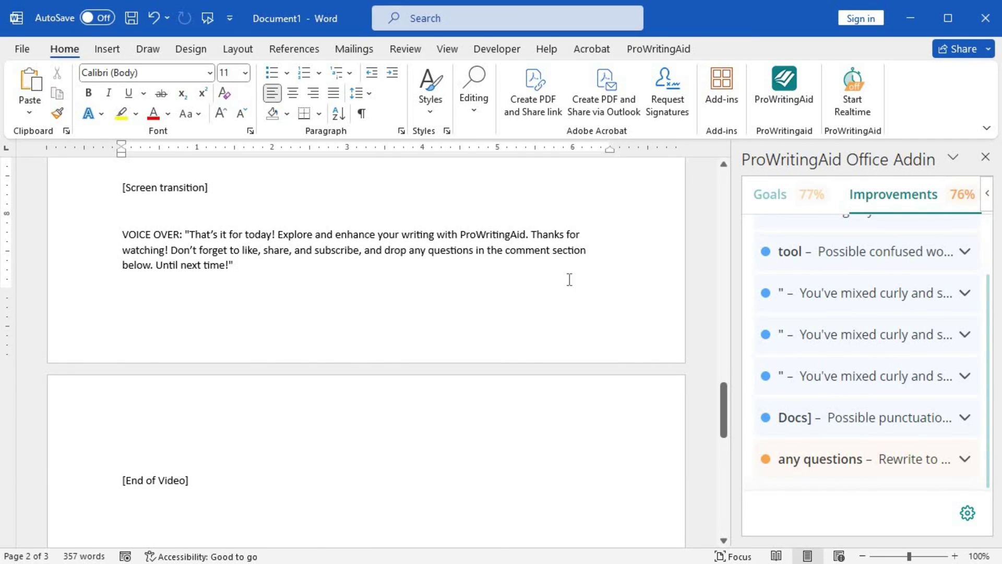